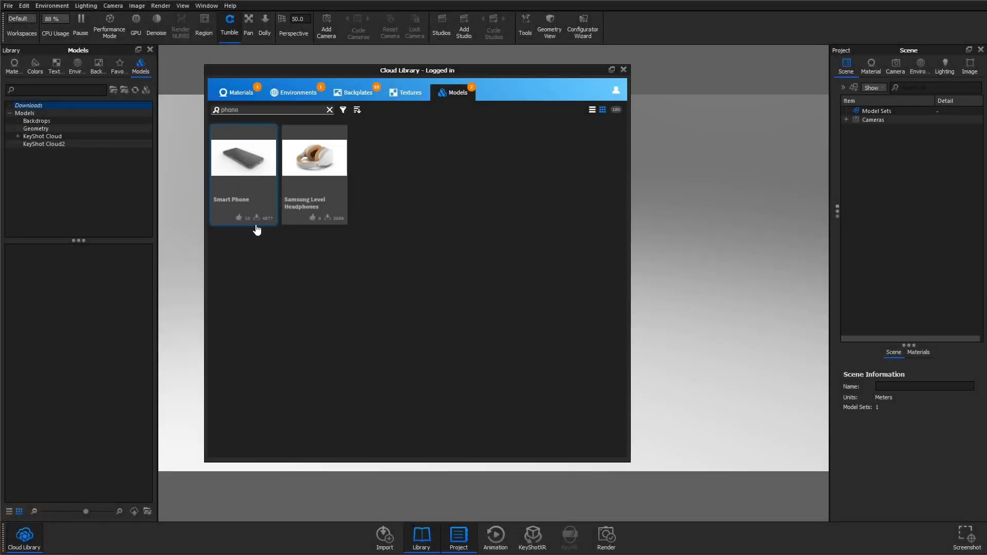
Step: Download the Smart Phone model from the Cloud Library Models tab, then close the library window
left_click(257, 218)
left_click(623, 70)
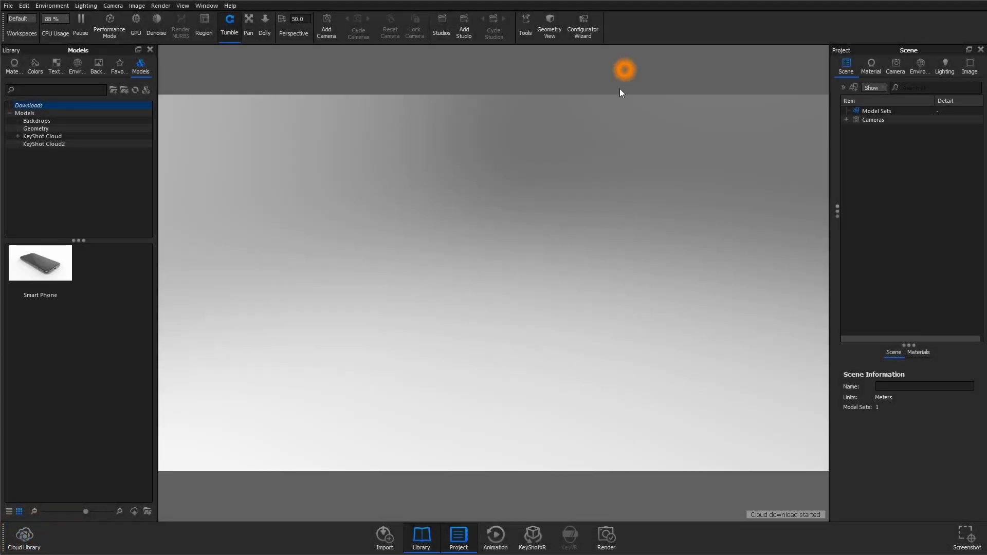
Step: Place the Smart Phone in the scene and make the environment a solid dark grey at 16% brightness
left_click_drag(50, 274, 465, 427)
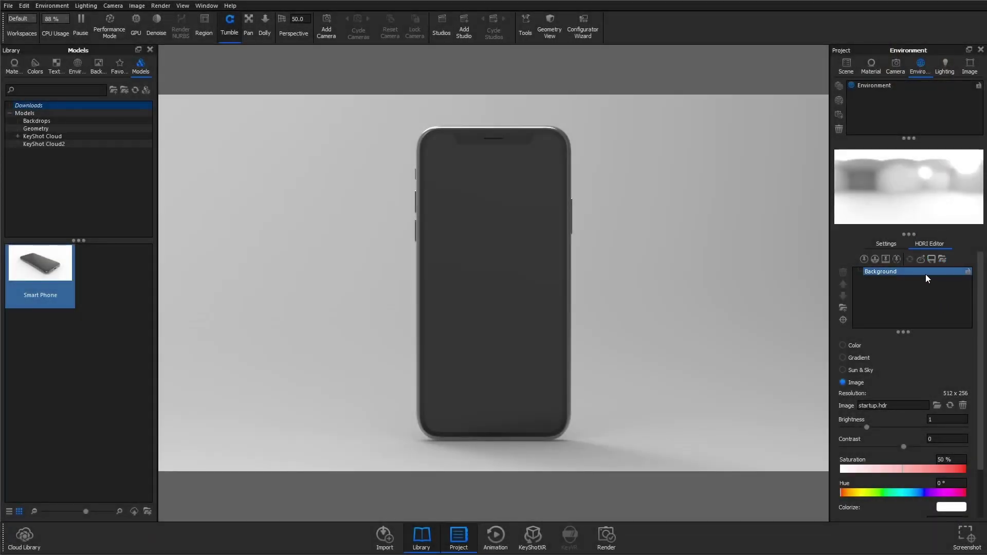
left_click(844, 346)
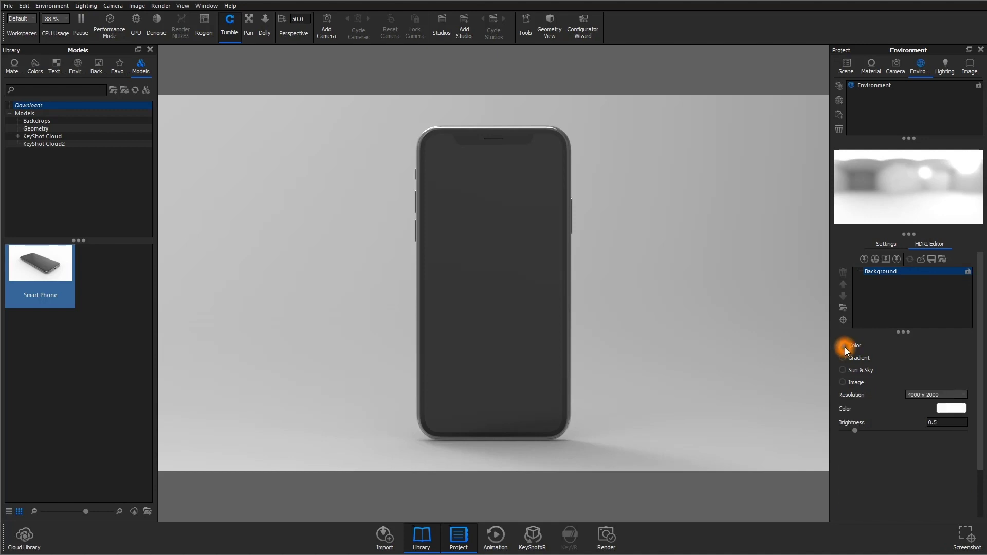
left_click(962, 408)
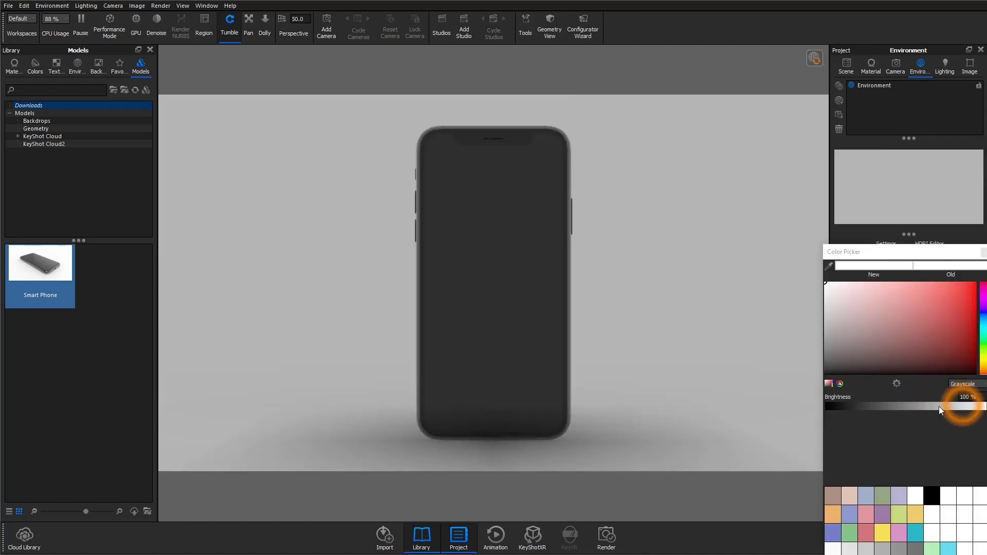
left_click(847, 406)
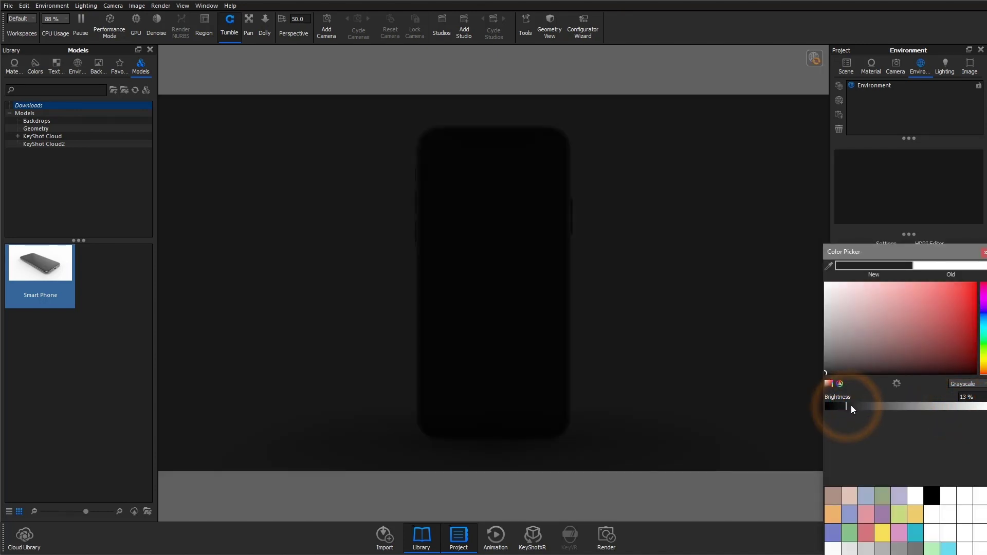
left_click(851, 405)
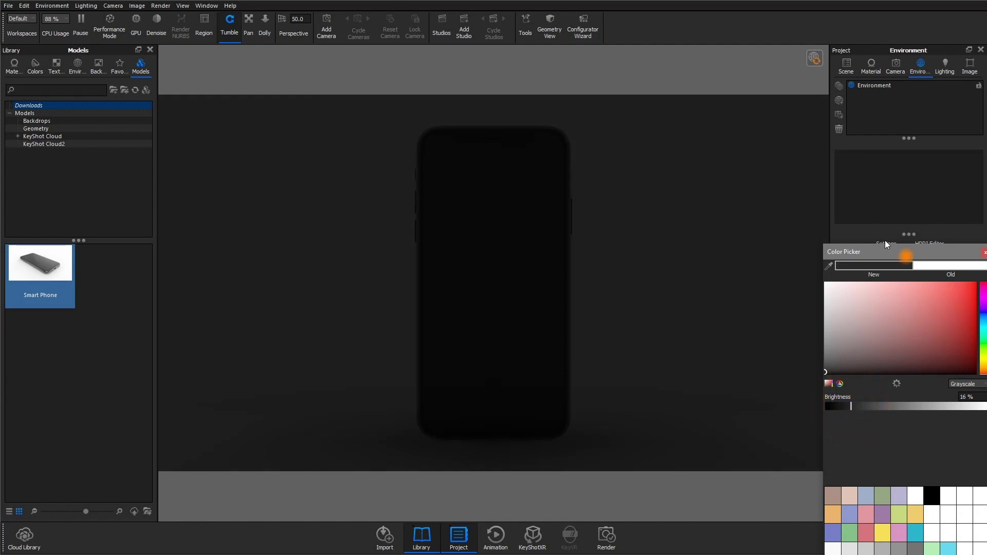
left_click_drag(888, 250, 759, 96)
left_click(823, 434)
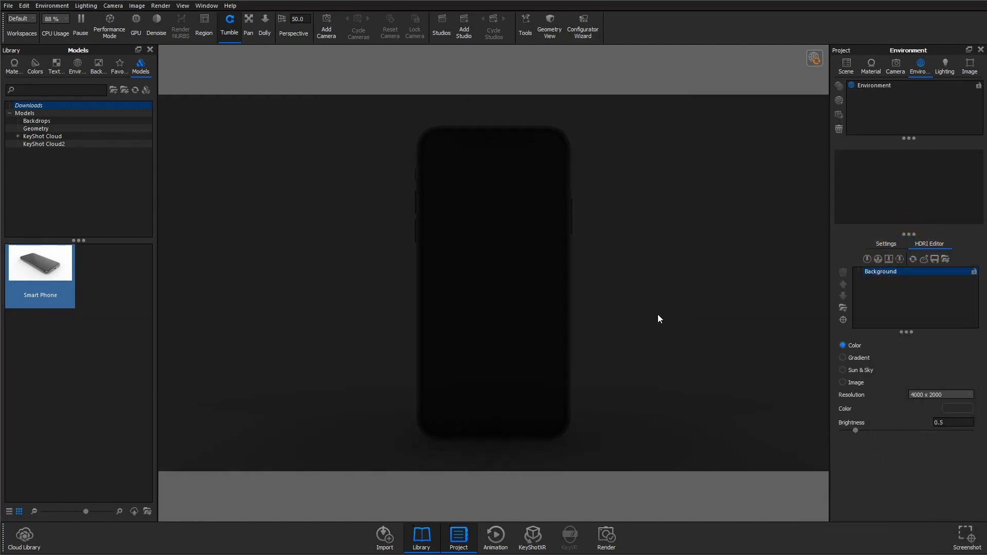
Step: Add circular highlight pins on the phone's left, right, bottom and top edges, adjusting the bottom one
left_click(867, 259)
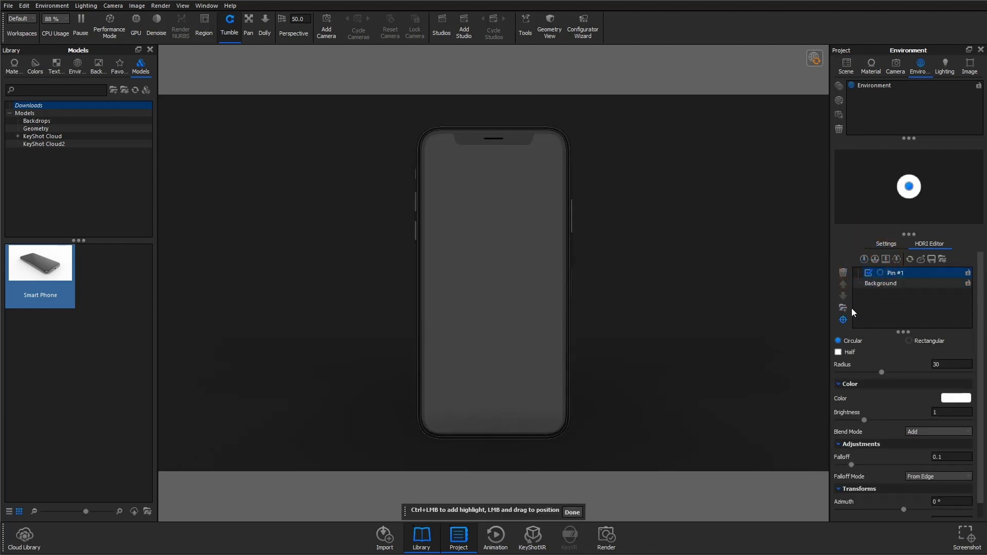
left_click(419, 265)
left_click(867, 259)
left_click(570, 227)
left_click(866, 259)
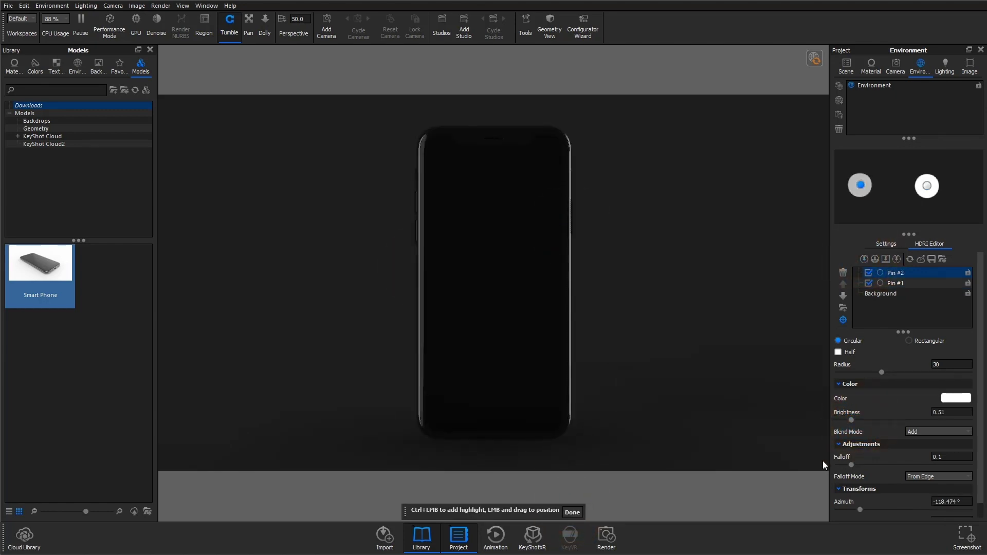
left_click(543, 441)
left_click_drag(542, 441, 526, 439)
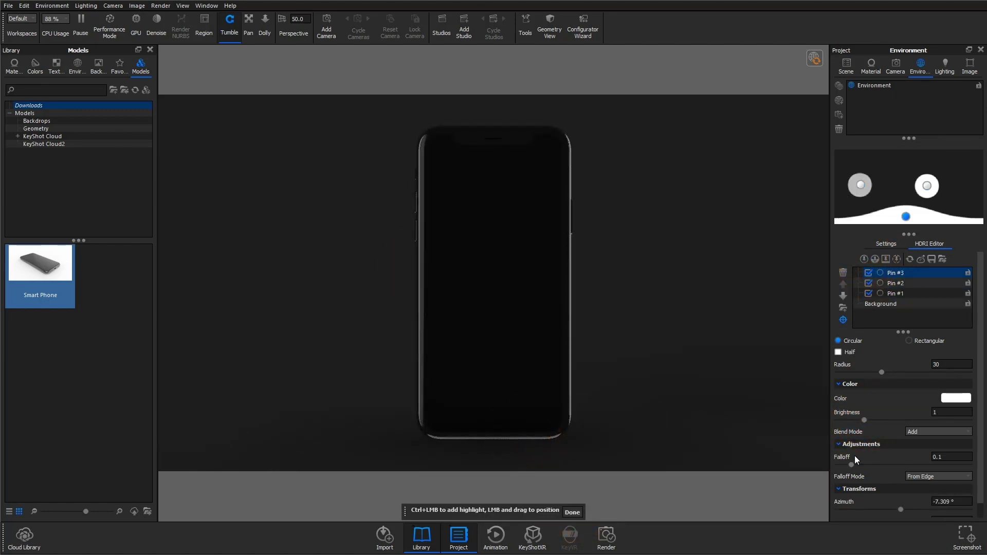
left_click_drag(864, 420, 862, 420)
left_click(572, 513)
left_click(867, 259)
left_click(494, 127)
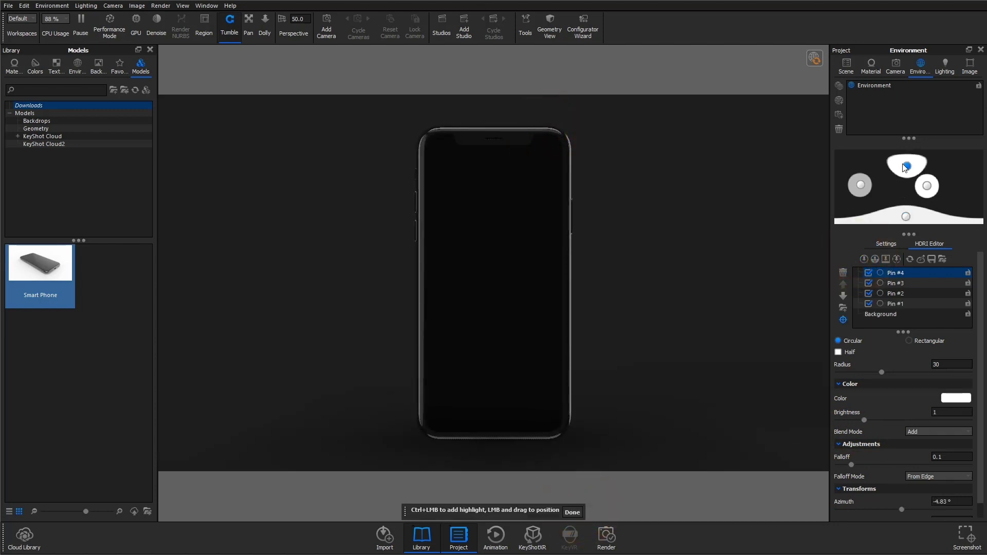
Step: Add a half rectangular highlight pin angled at 64.08° and shift it slightly upward
left_click(865, 259)
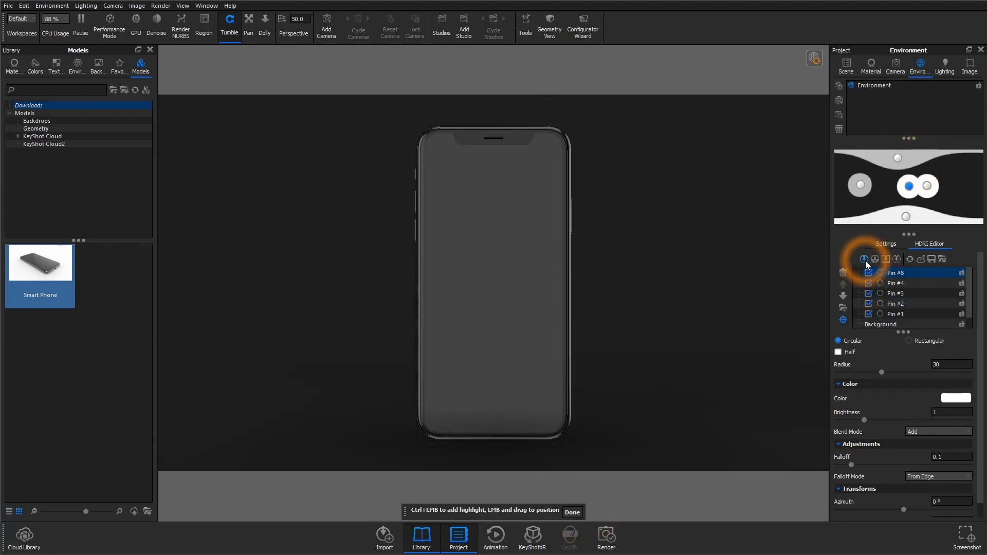
left_click(909, 341)
left_click(839, 352)
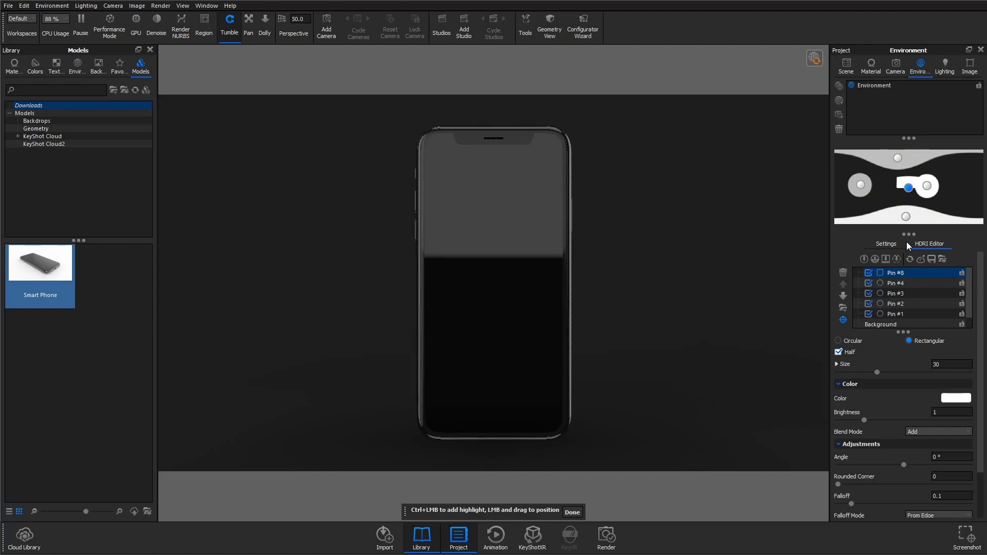
scroll(897, 397, "down", 1)
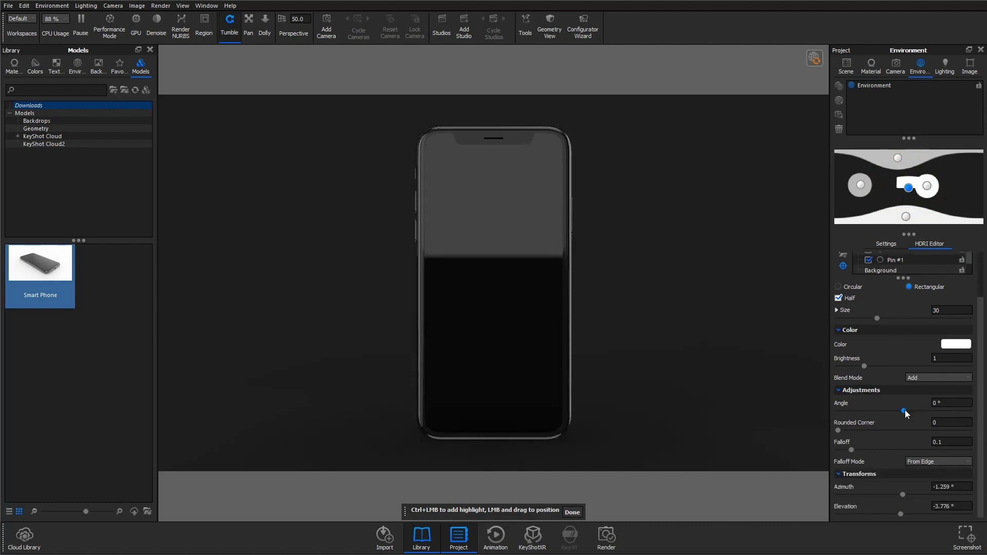
left_click_drag(904, 411, 931, 412)
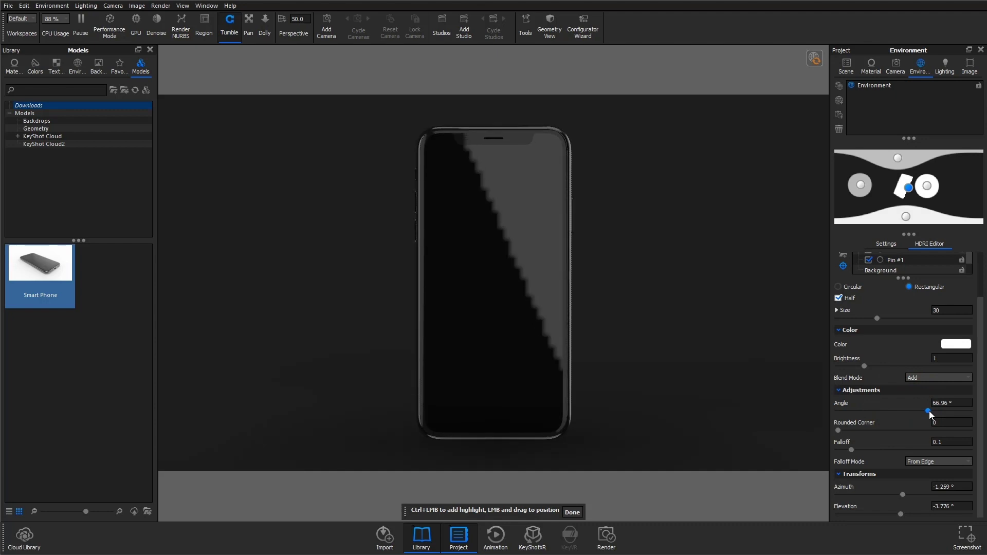
left_click_drag(930, 411, 927, 411)
left_click_drag(911, 192, 911, 190)
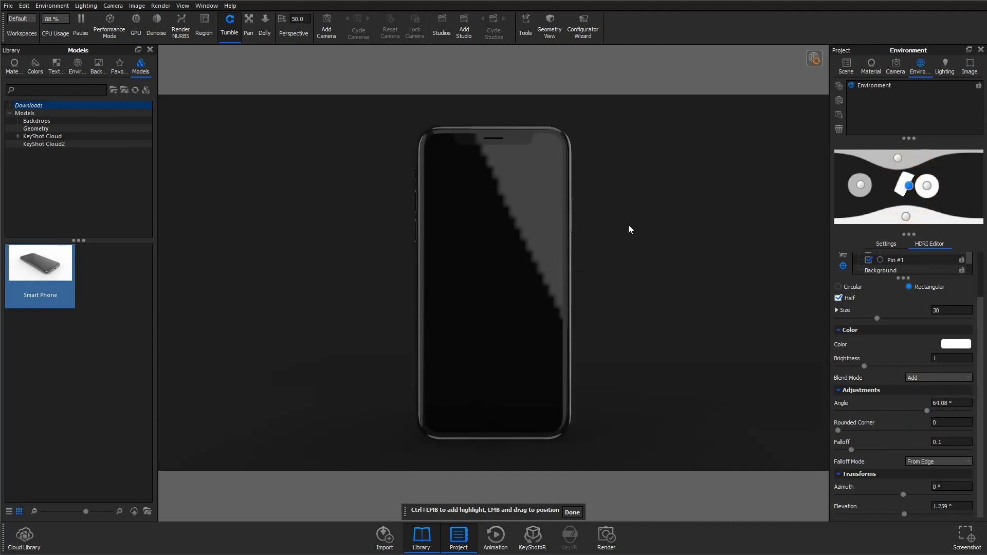
Step: Give the rectangular highlight a falloff of 1.2, update the HDRI, and nudge the pin slightly
left_click(814, 60)
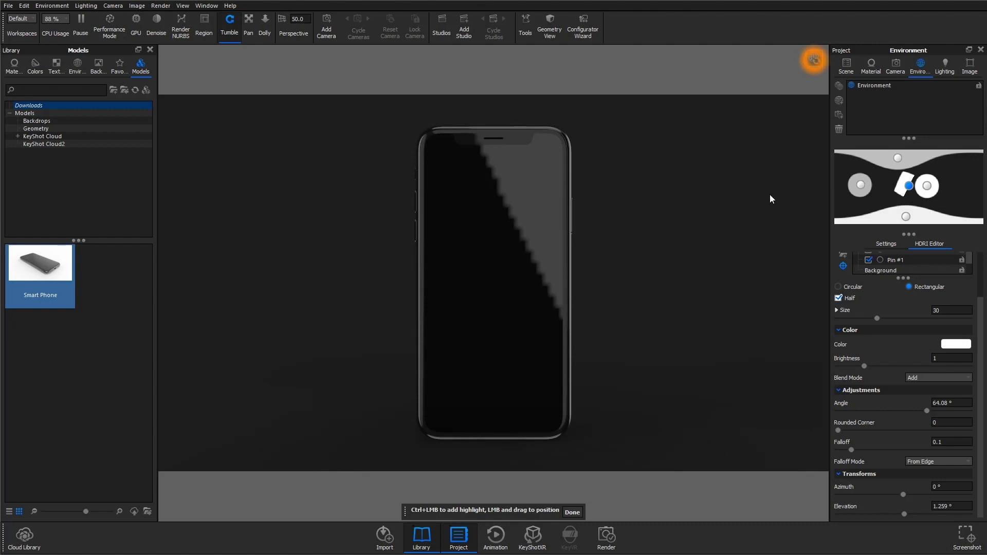
left_click(580, 512)
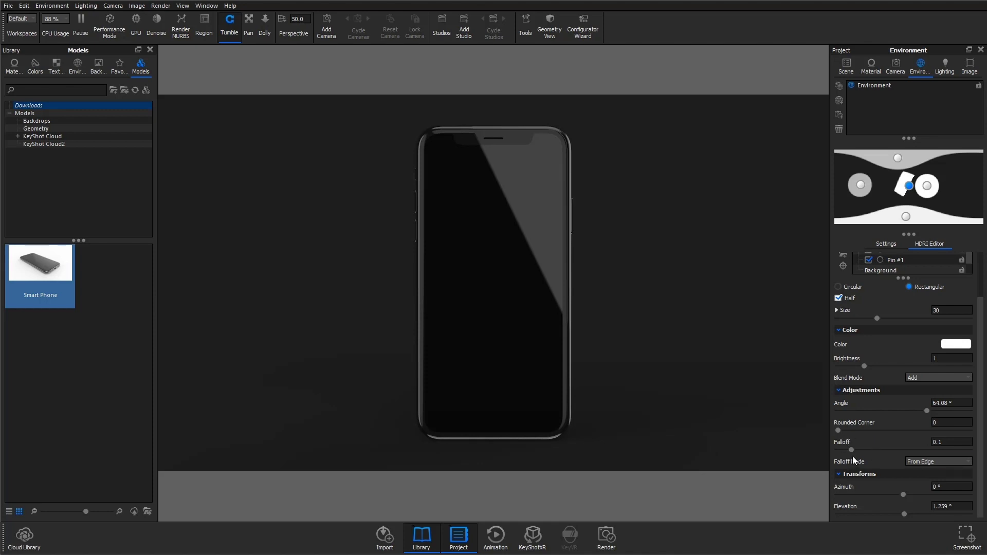
left_click_drag(853, 451, 954, 451)
double_click(955, 441)
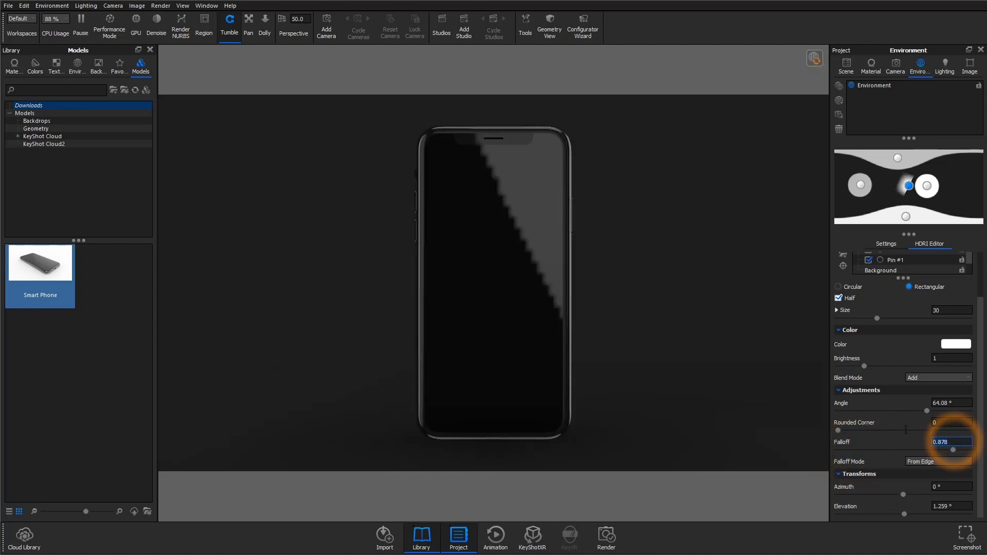
type("1.2")
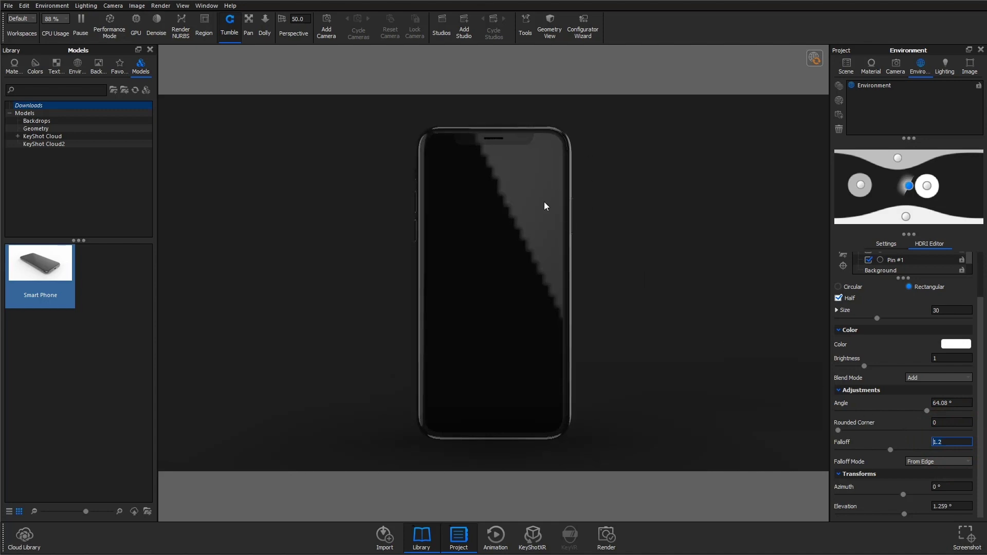
left_click(815, 58)
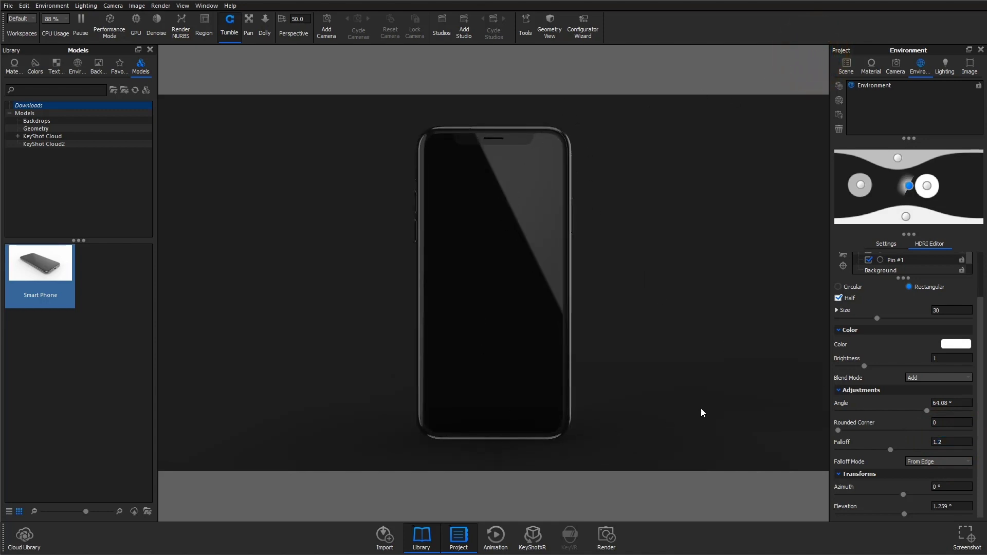
left_click_drag(909, 188, 911, 186)
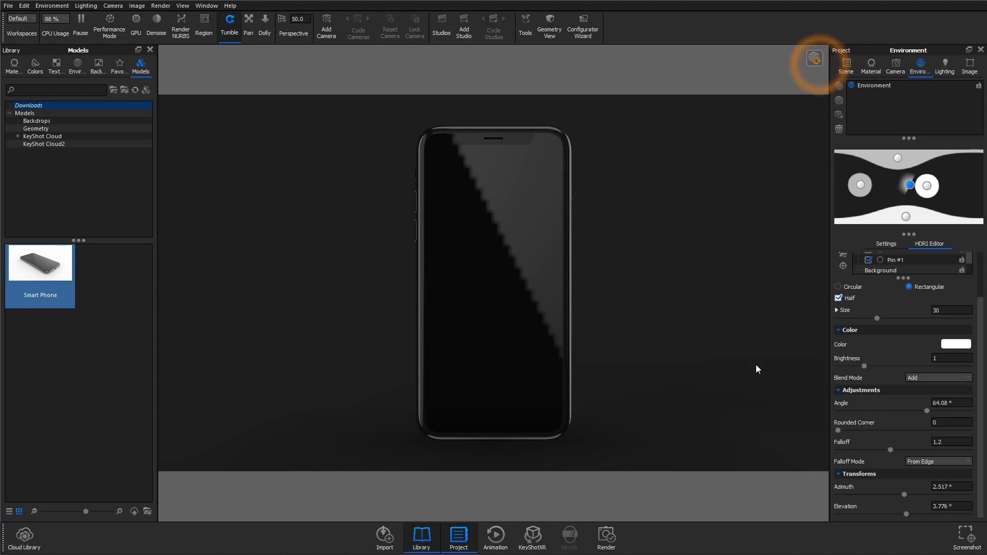
Step: Set the background to a solid white colour and turn off ground shadows
left_click(885, 244)
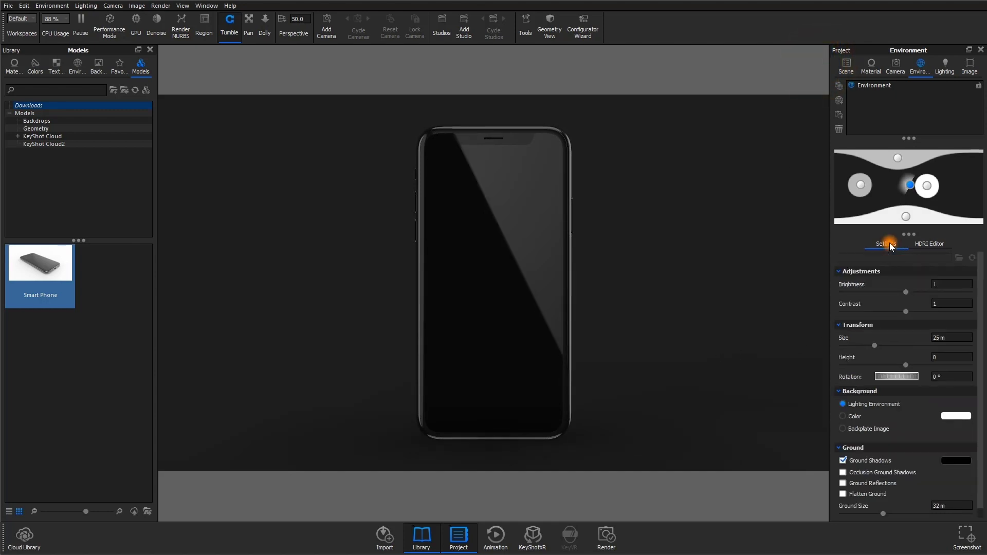
left_click(852, 417)
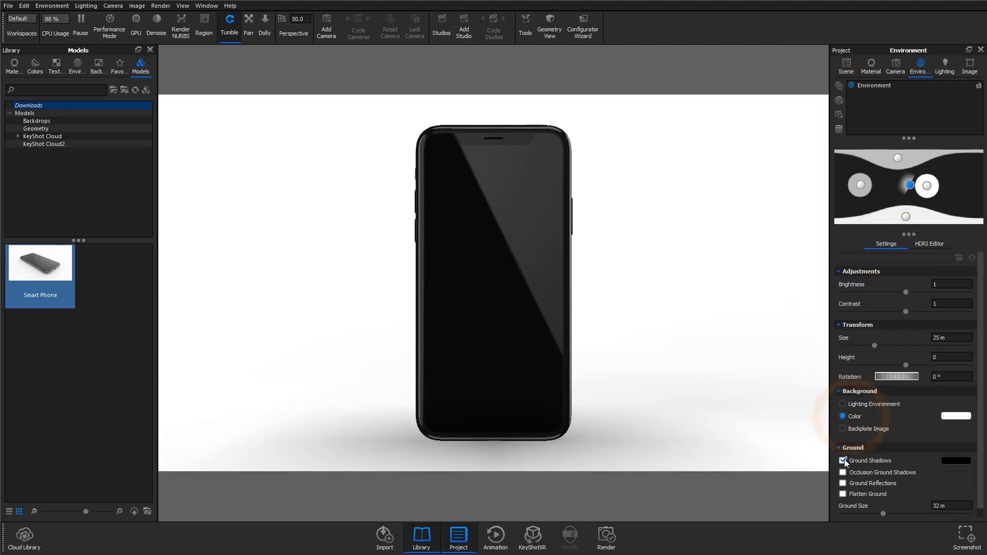
left_click(843, 460)
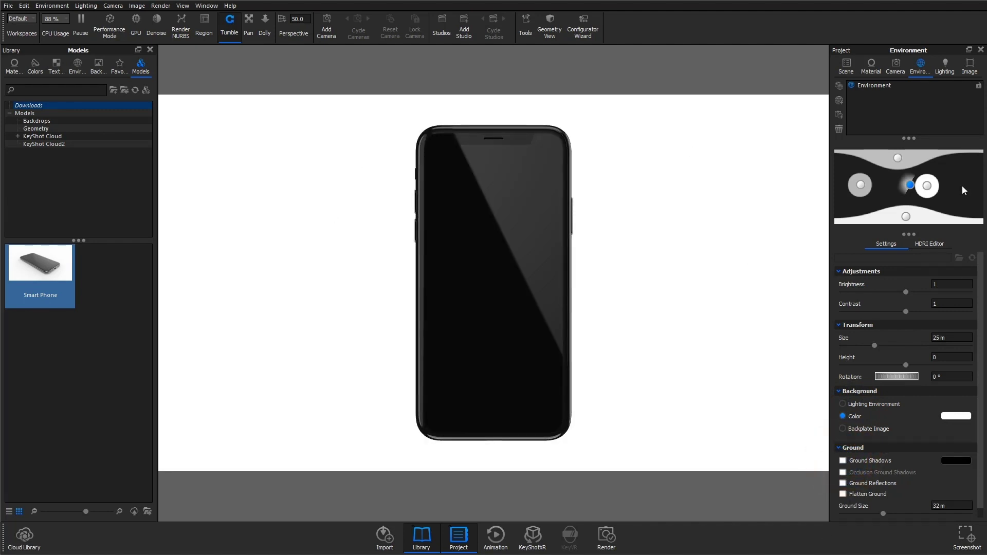
Step: Disable the rectangular screen highlight pin in the HDRI pin list
left_click(929, 244)
left_click(868, 272)
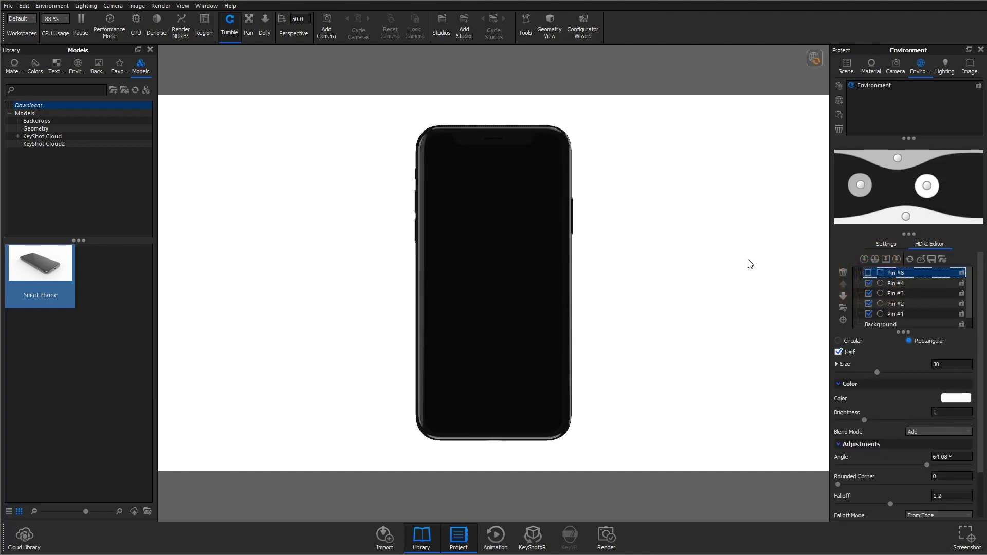
left_click(815, 58)
Step: Add a plane primitive scaled to 0.2 and raise it in front of the phone
left_click(25, 5)
mouse_move(52, 44)
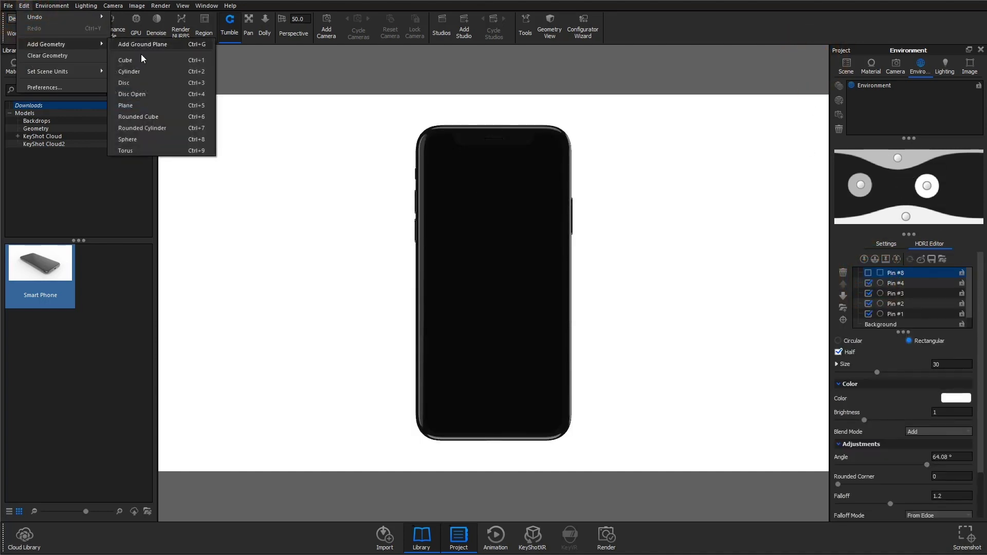
left_click(148, 106)
left_click(957, 435)
type("0.2")
key("Return")
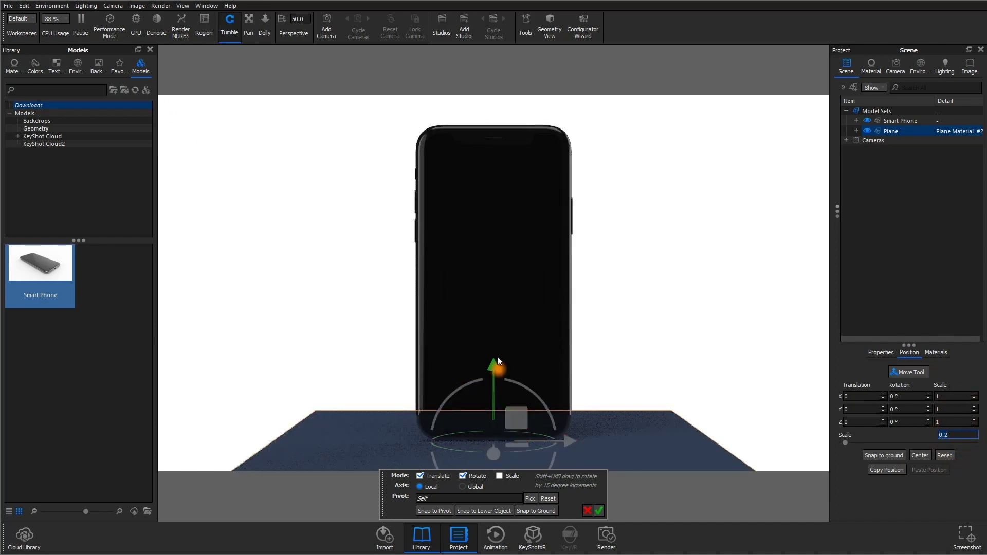
left_click_drag(496, 369, 494, 268)
Step: Make the plane's material white emissive, move it across the phone, and hide it from camera
double_click(612, 346)
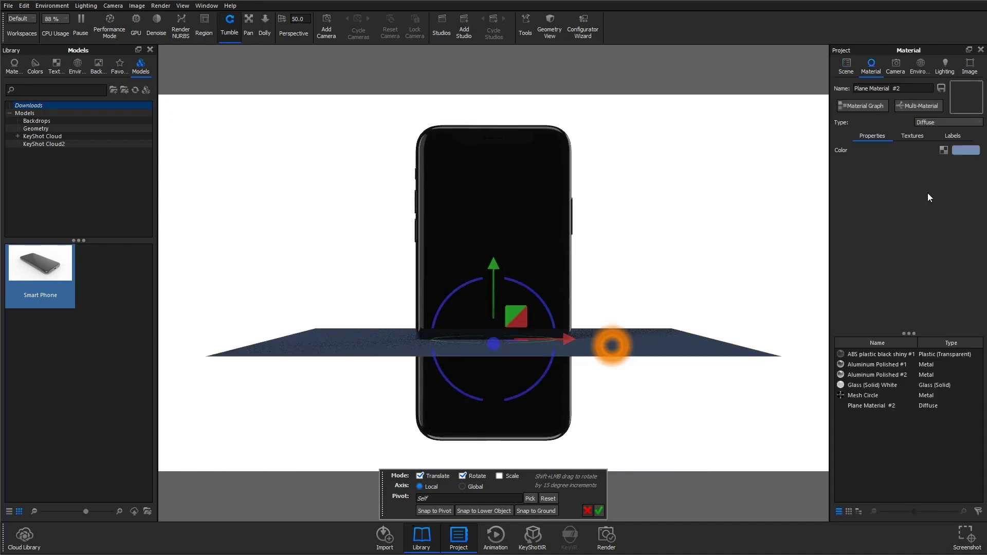
left_click(953, 122)
left_click(928, 351)
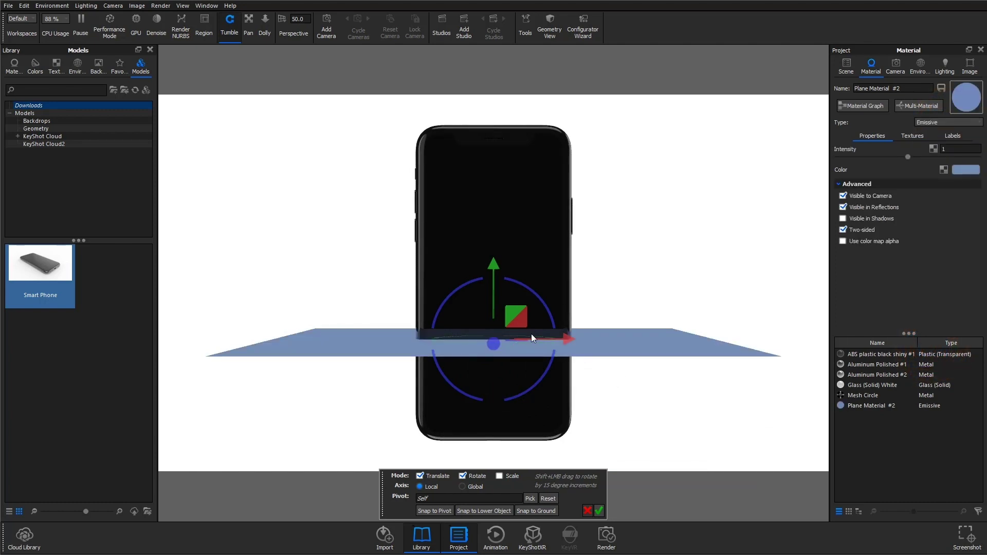
left_click_drag(568, 339, 651, 314)
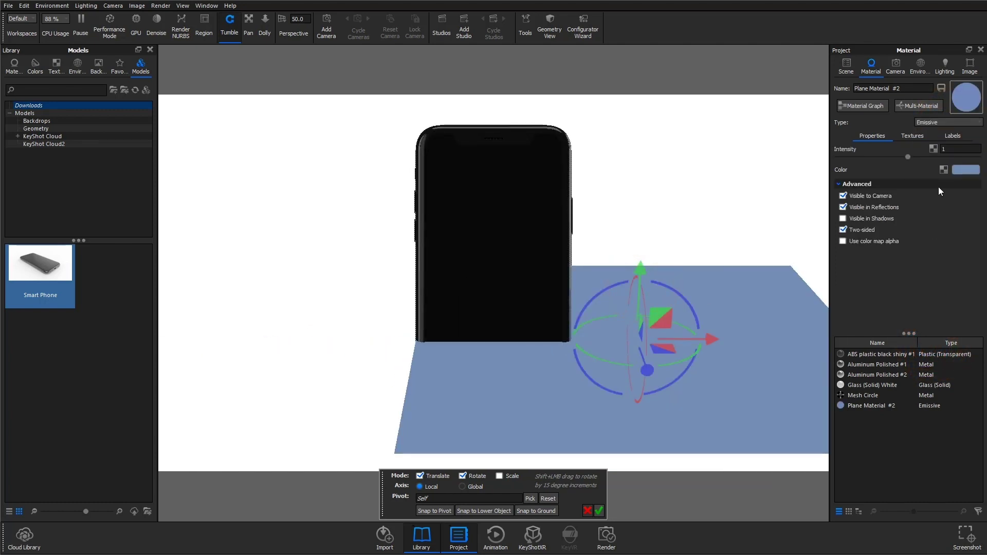
left_click(965, 170)
left_click(734, 150)
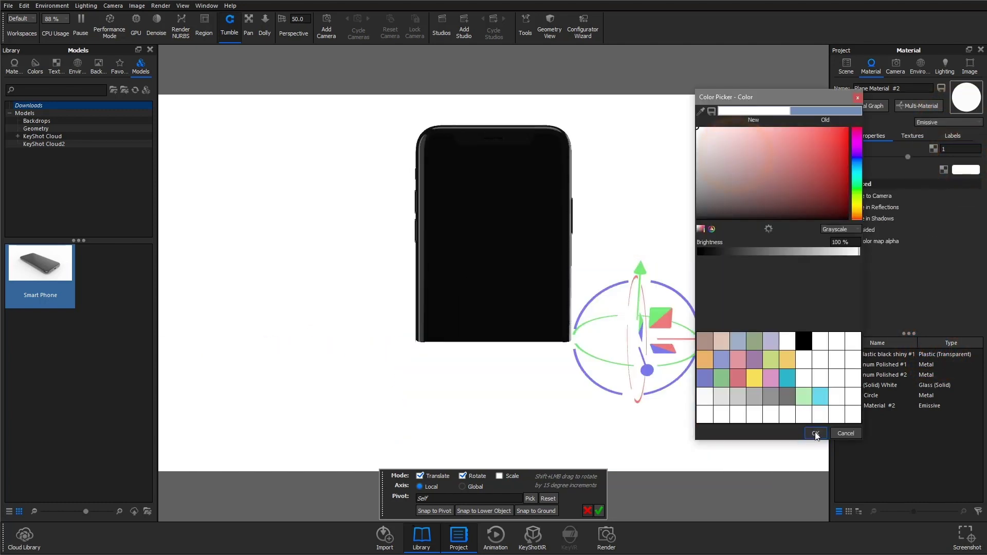
left_click(816, 433)
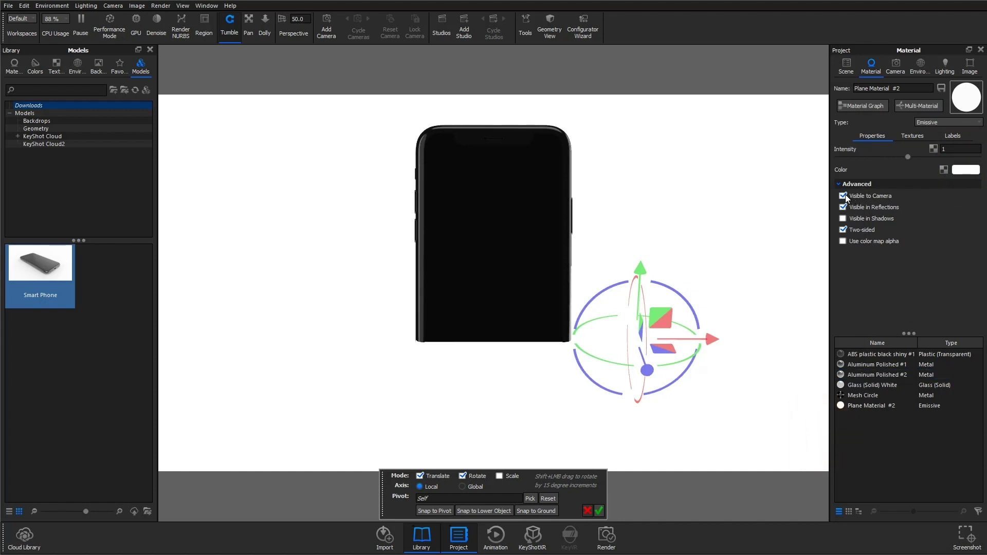
left_click_drag(641, 269, 640, 196)
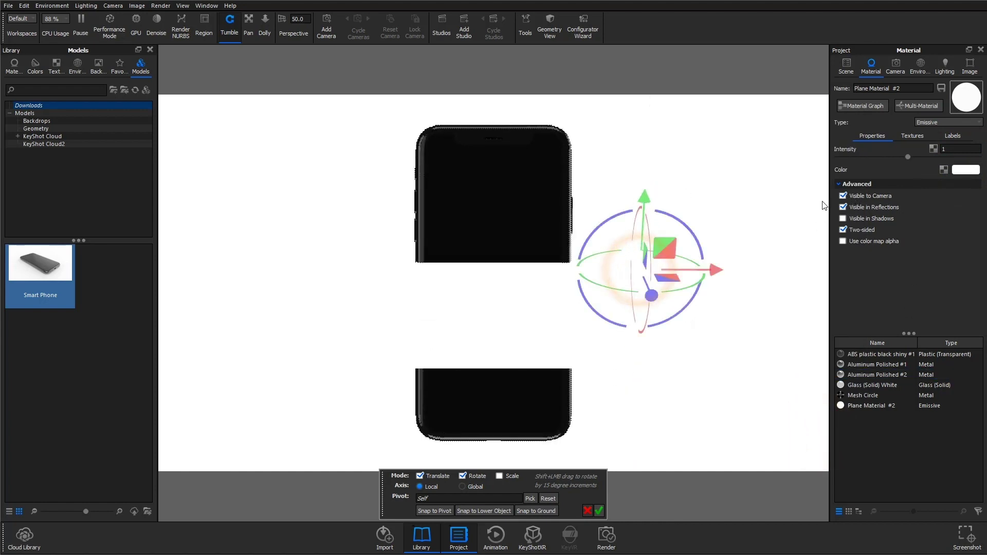
left_click(843, 197)
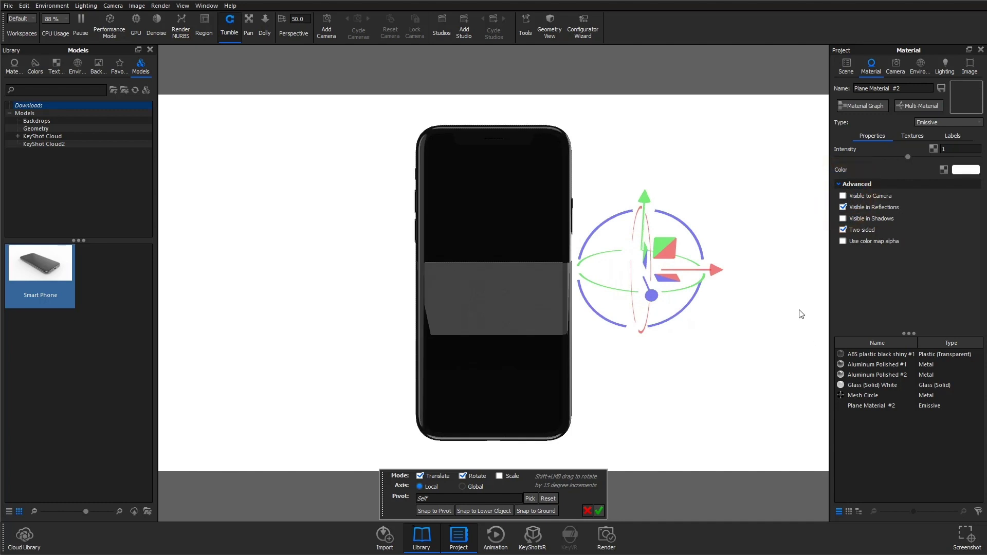
left_click(550, 23)
Step: In Geometry View, select the Plane and rotate it so its reflection streaks diagonally across the screen
right_click(203, 301)
left_click(267, 306)
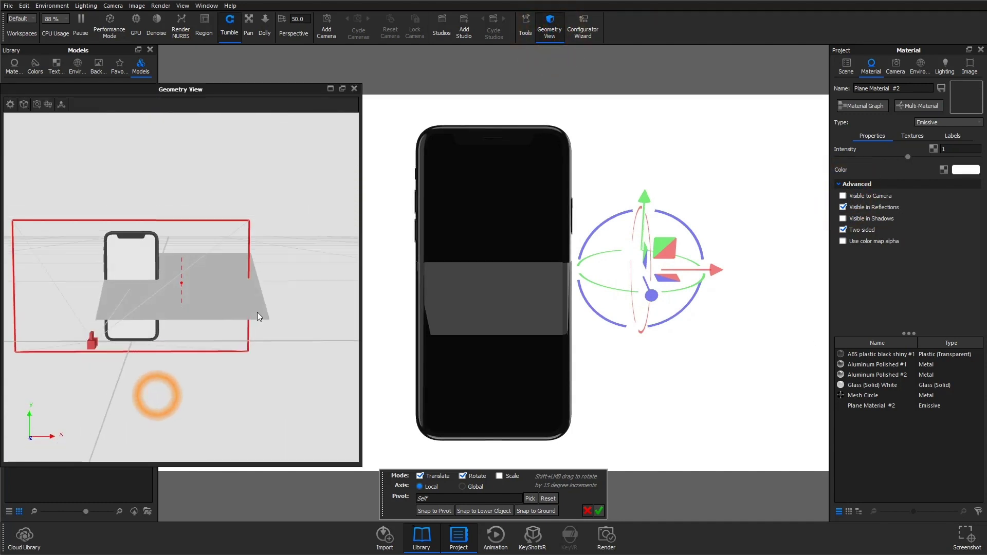
left_click(213, 298)
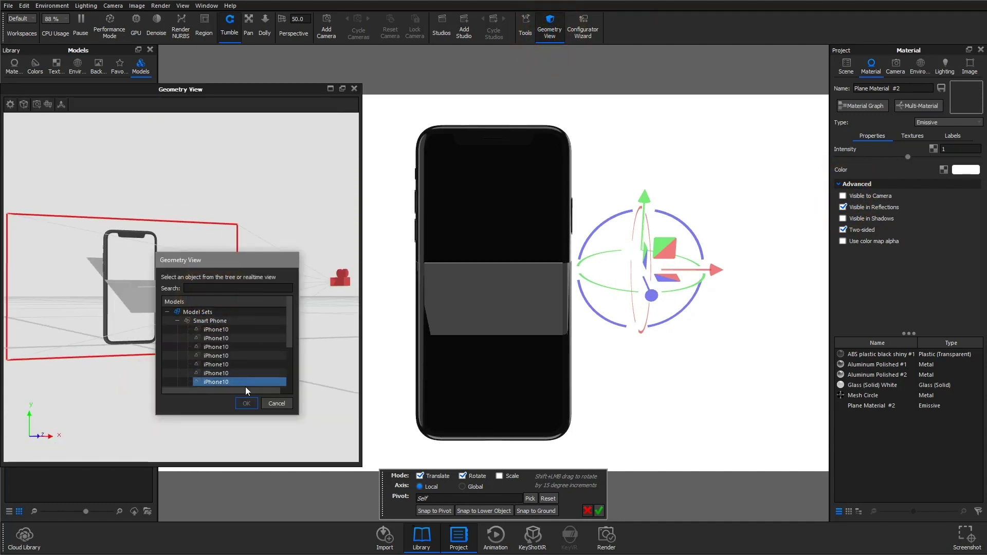
left_click(246, 403)
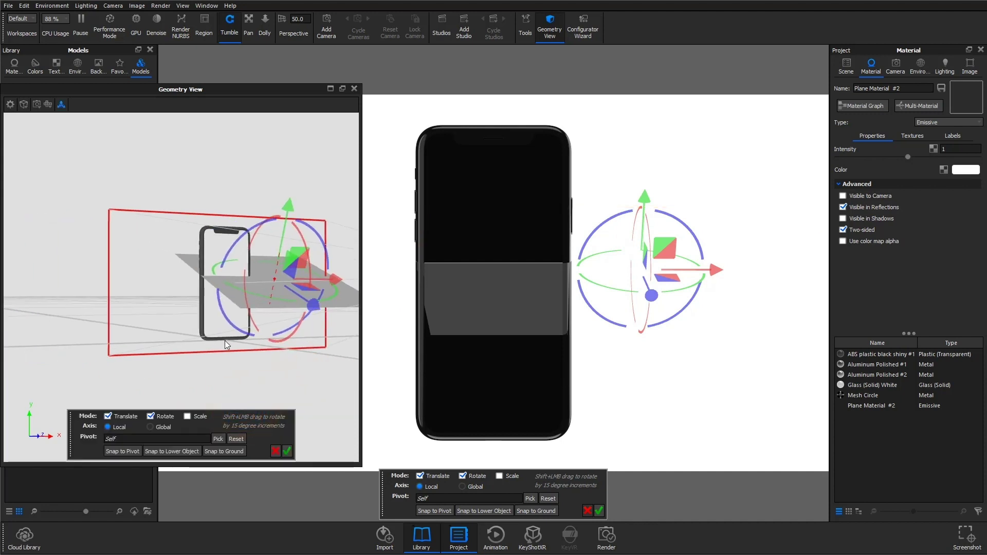
left_click_drag(261, 236, 298, 290)
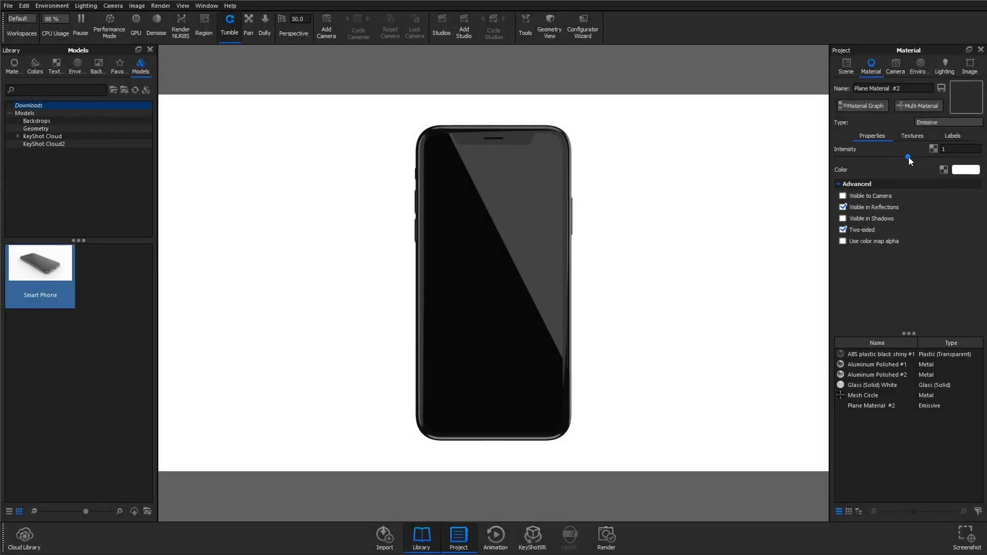
Step: Lower the emissive plane's intensity to 0.434, leaving its colour unchanged
left_click_drag(909, 158, 868, 158)
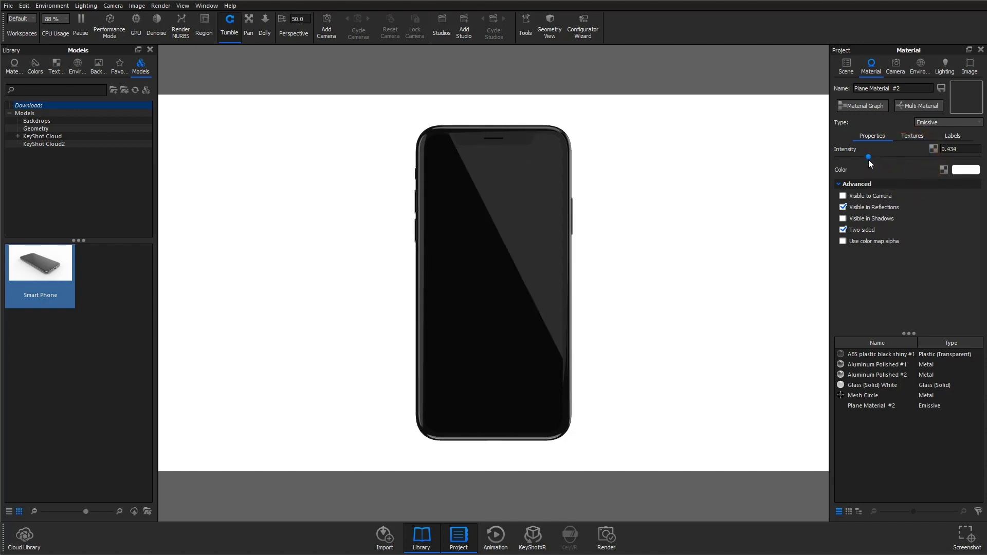
left_click(966, 170)
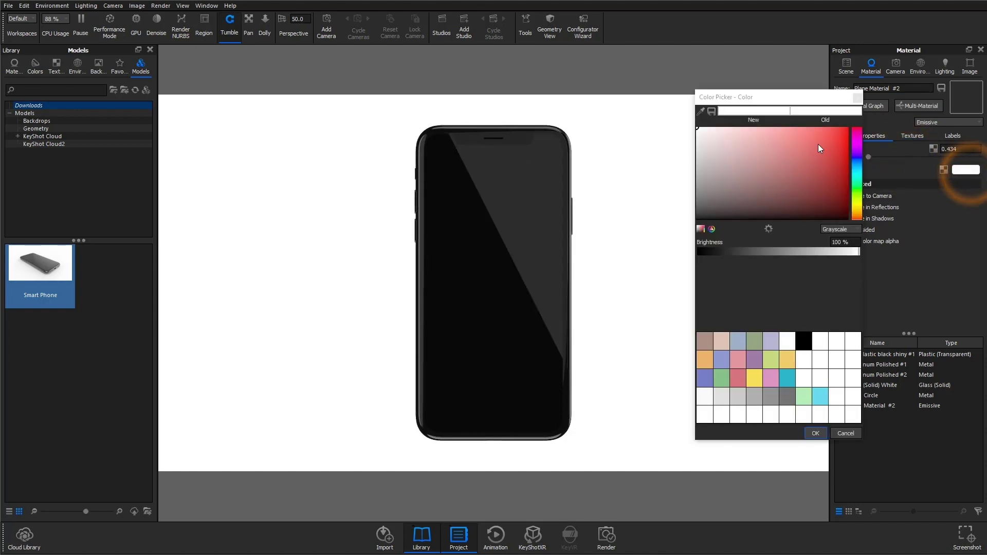
left_click(828, 434)
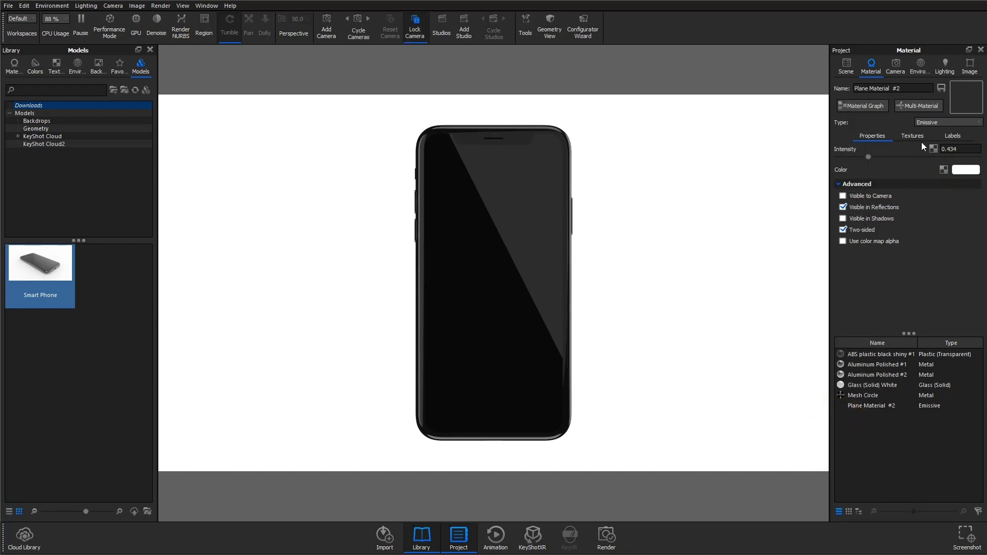
Step: Turn HDRI Pin #8 on to preview the render, then switch it back off
left_click(921, 67)
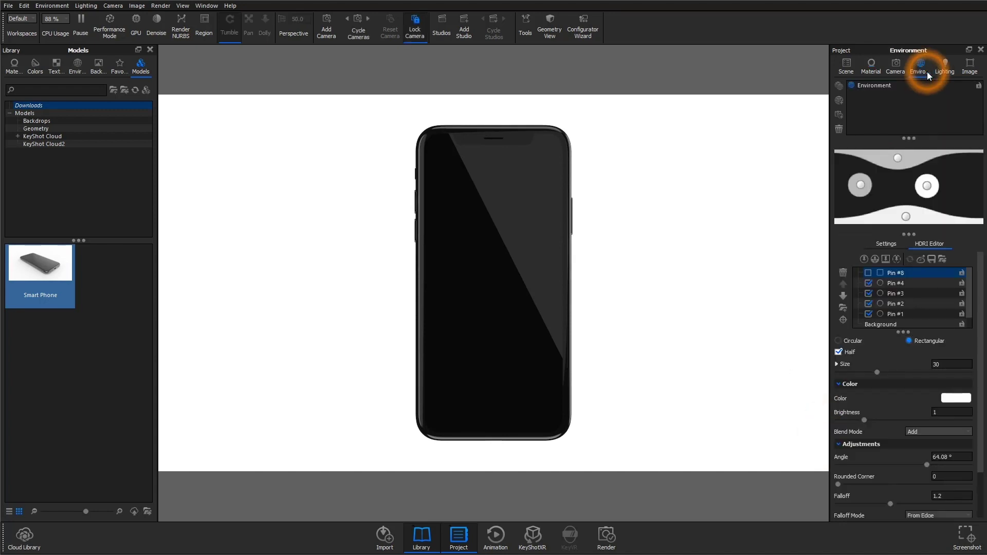
left_click(869, 273)
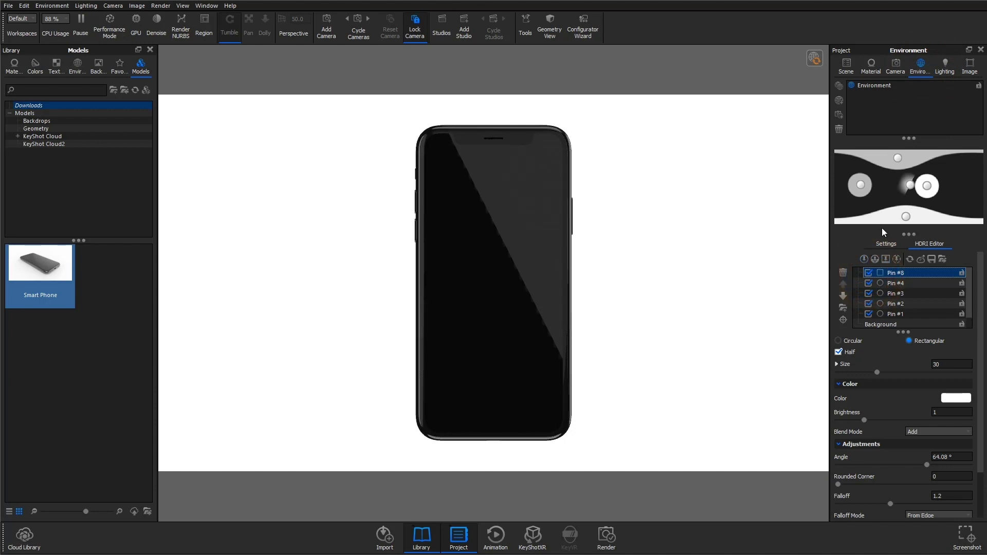
left_click(815, 61)
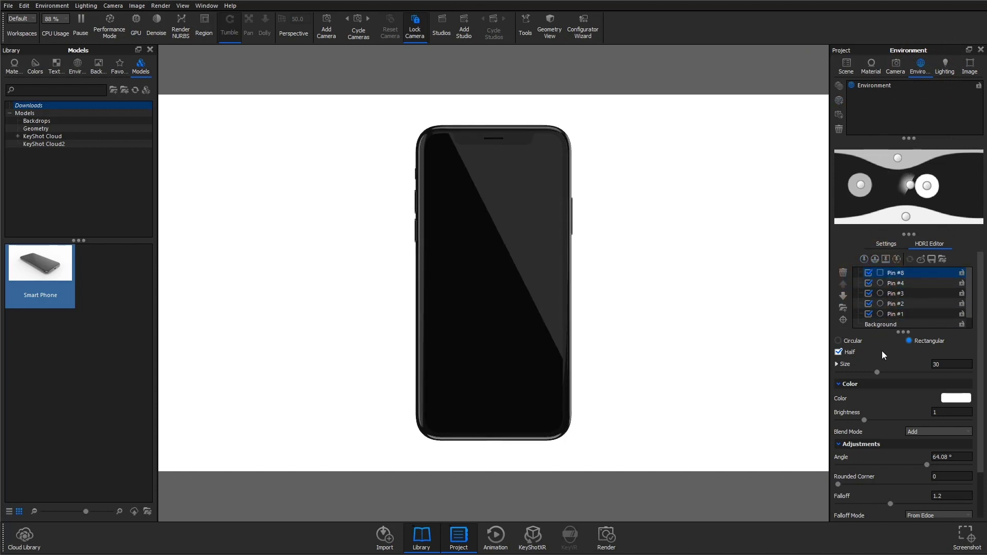
left_click(869, 274)
Step: Add a second camera and orbit the view to a side angle of the phone
left_click(896, 67)
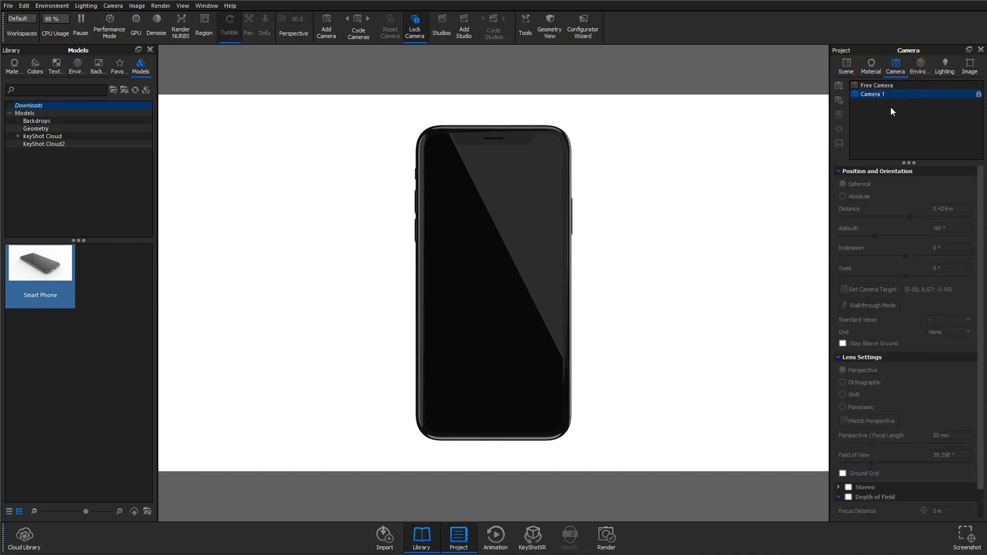
left_click(840, 86)
left_click_drag(457, 338, 544, 340)
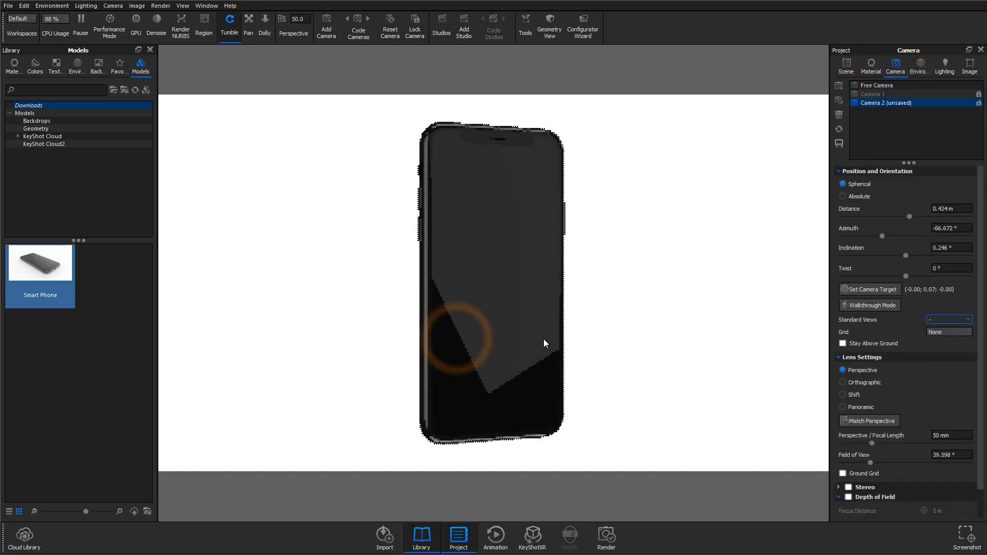
Step: In Geometry View, select the Plane, move it up and to the right, and apply the change
left_click(549, 31)
left_click(258, 189)
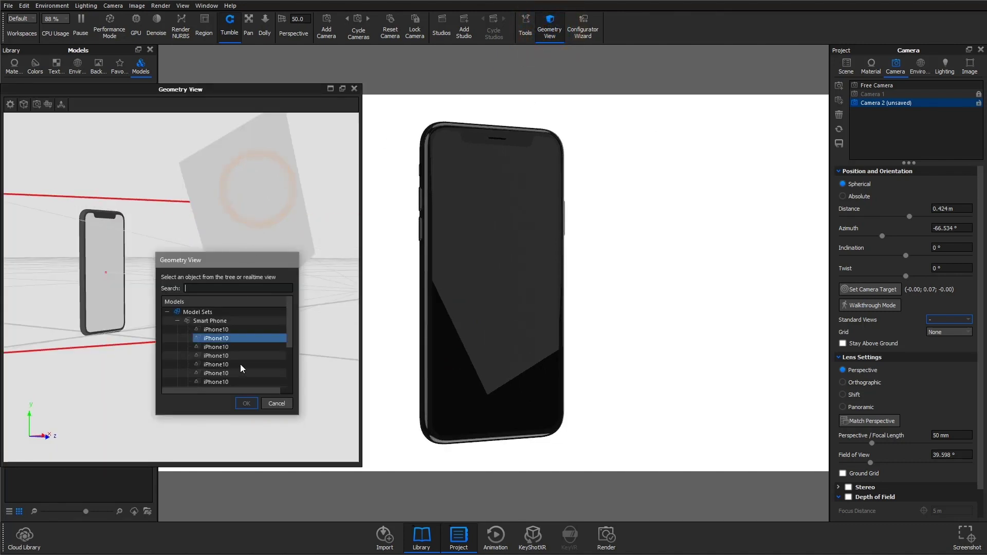
scroll(236, 365, "down", 2)
left_click(246, 403)
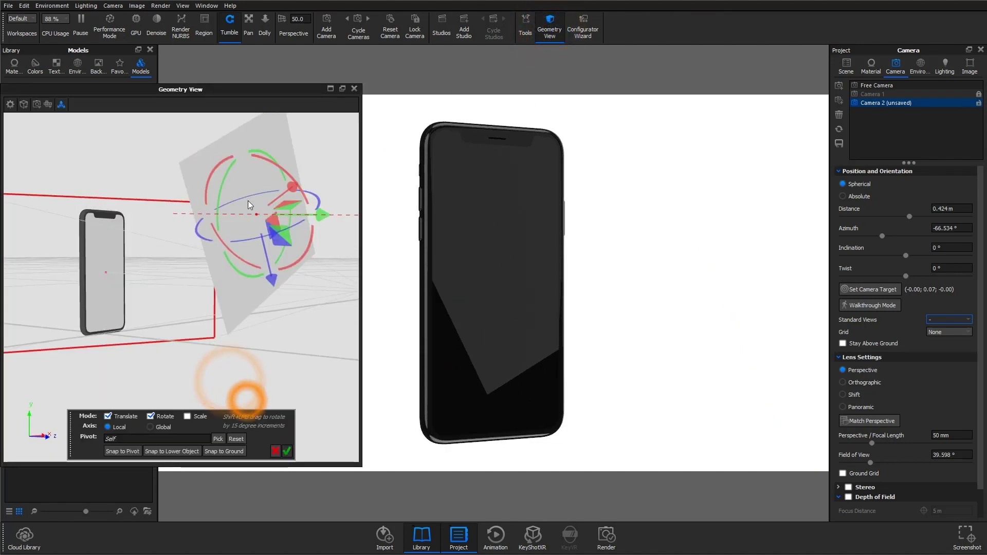
left_click_drag(286, 199, 368, 137)
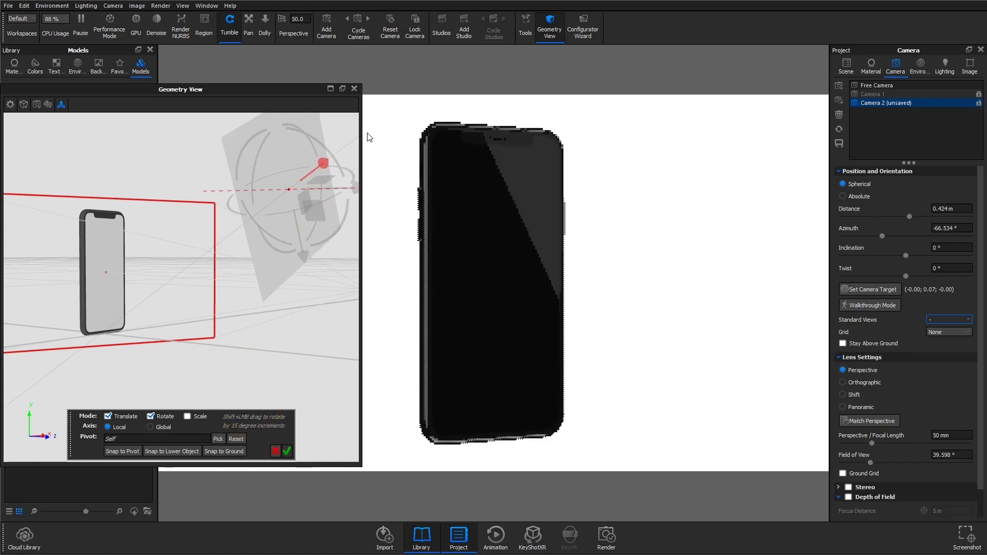
left_click(286, 451)
Step: Scroll down and back up through the rendered posts on Instagram's #keyshot tag page
left_click(355, 89)
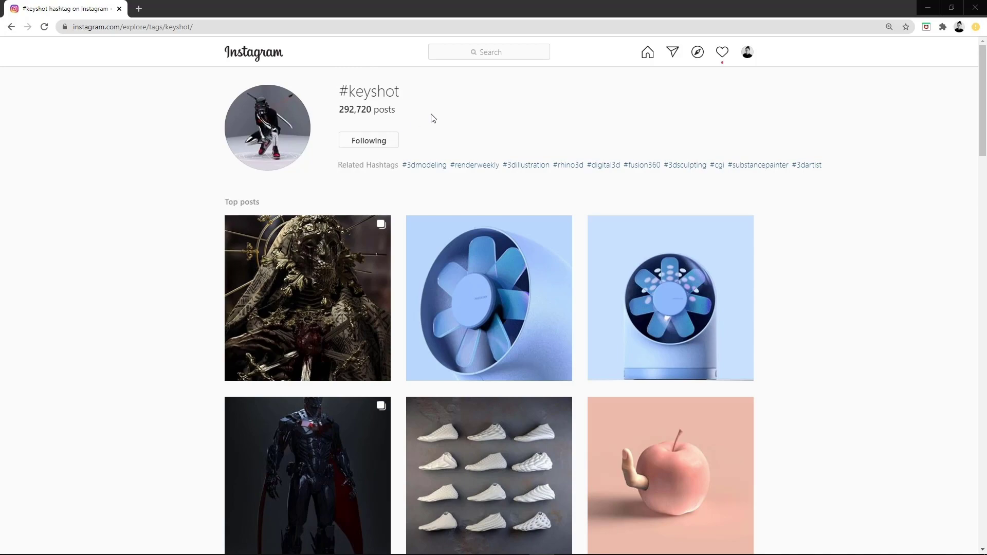
scroll(606, 136, "down", 20)
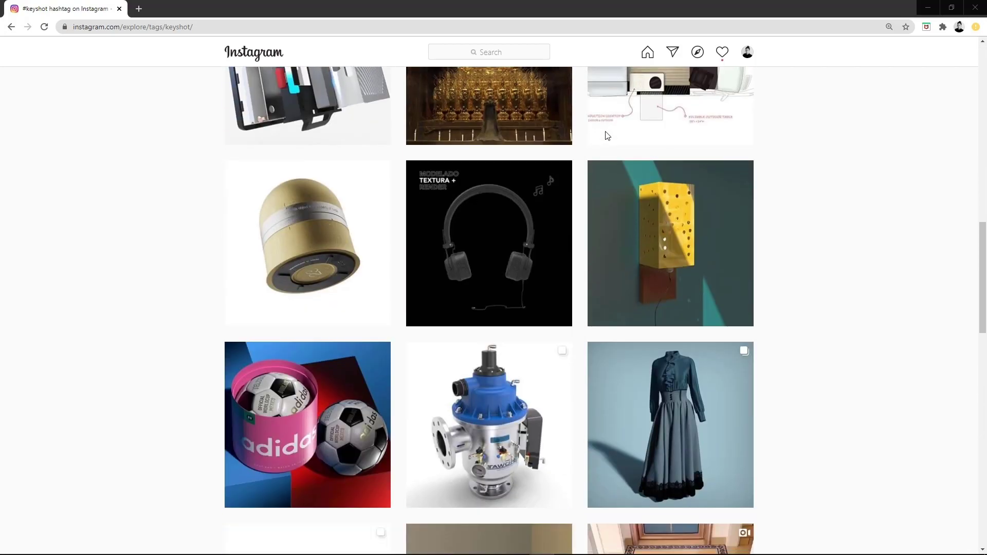
scroll(606, 135, "down", 11)
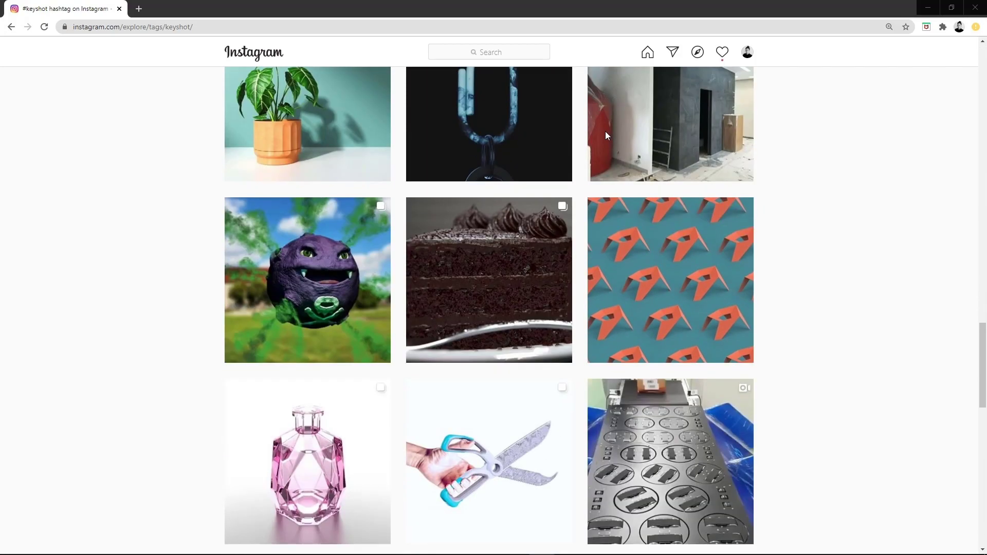
scroll(605, 135, "up", 4)
scroll(605, 135, "up", 2)
left_click_drag(981, 315, 952, 88)
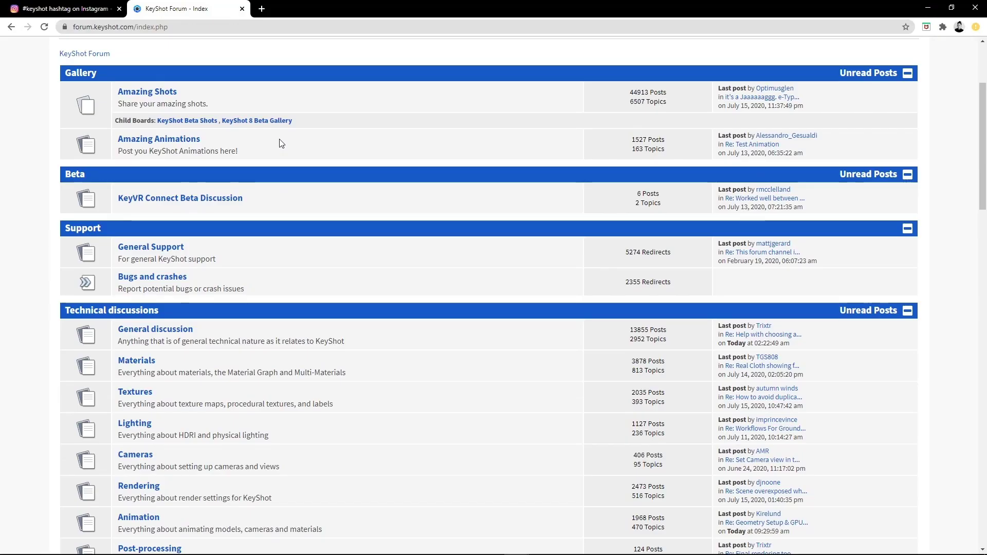
Step: Go from the Amazing Shots gallery to the Chocolate cake topic and view its cake renders
left_click(123, 92)
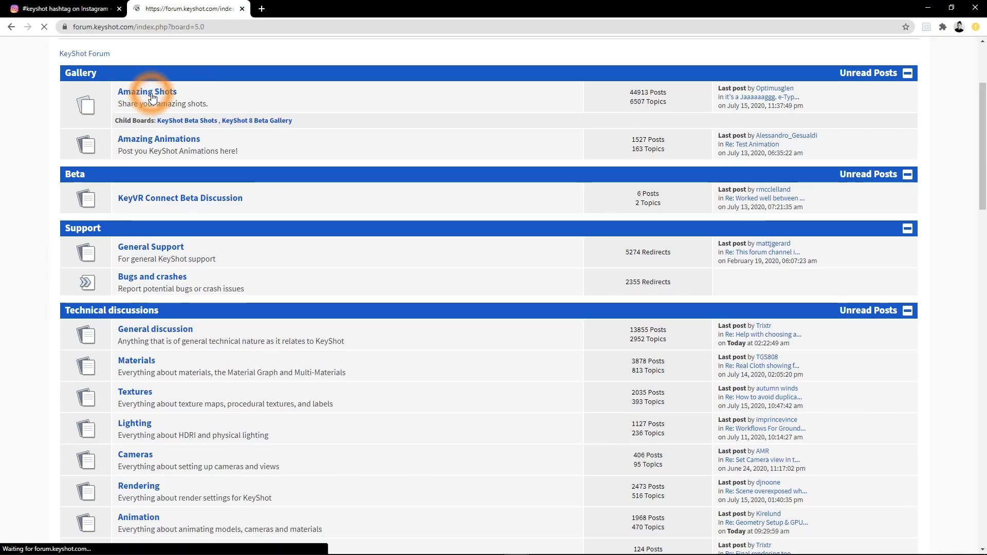
scroll(280, 265, "down", 6)
left_click(164, 49)
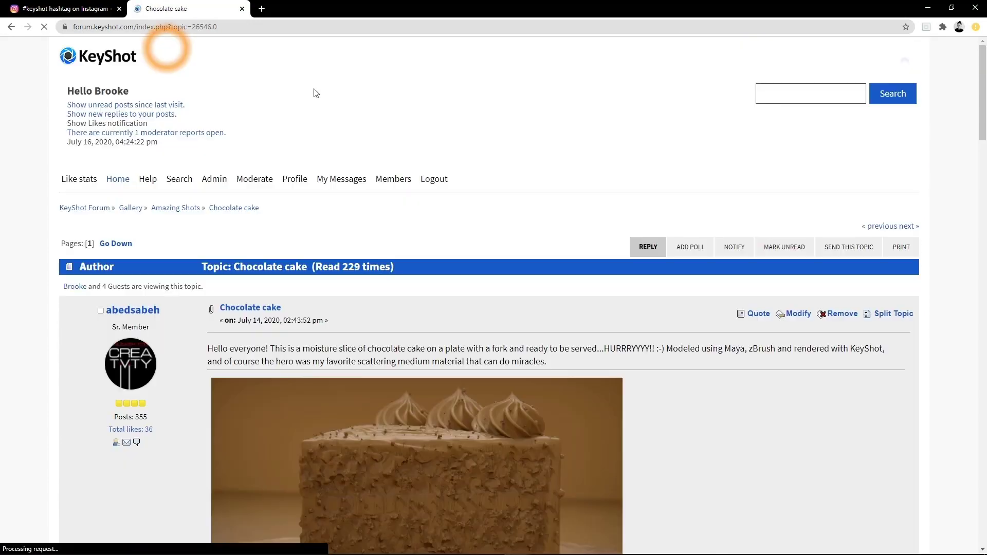
scroll(406, 185, "down", 8)
scroll(410, 186, "down", 10)
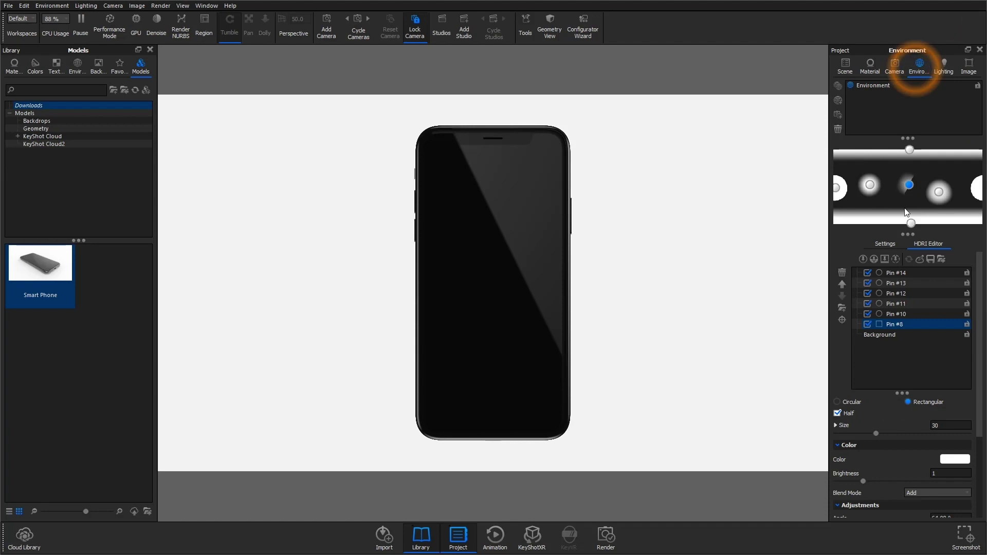
Step: Nudge HDRI pin #8 in the preview to create a diagonal reflection across the phone screen
left_click_drag(909, 186, 912, 187)
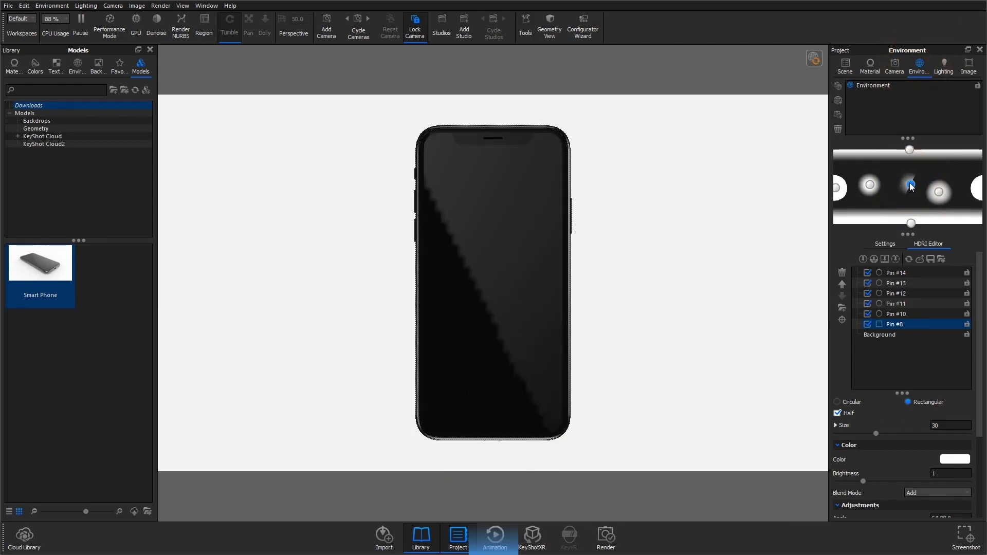
left_click(809, 57)
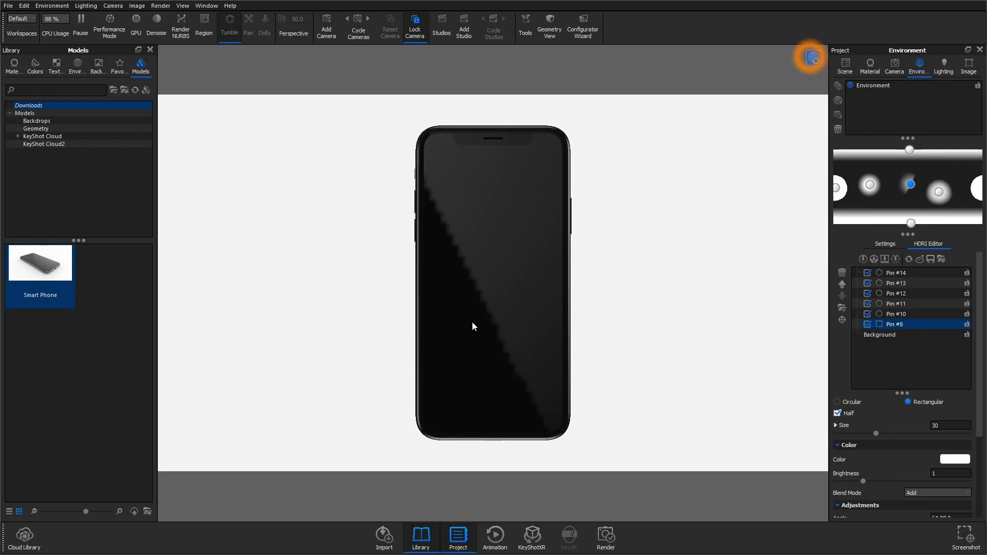